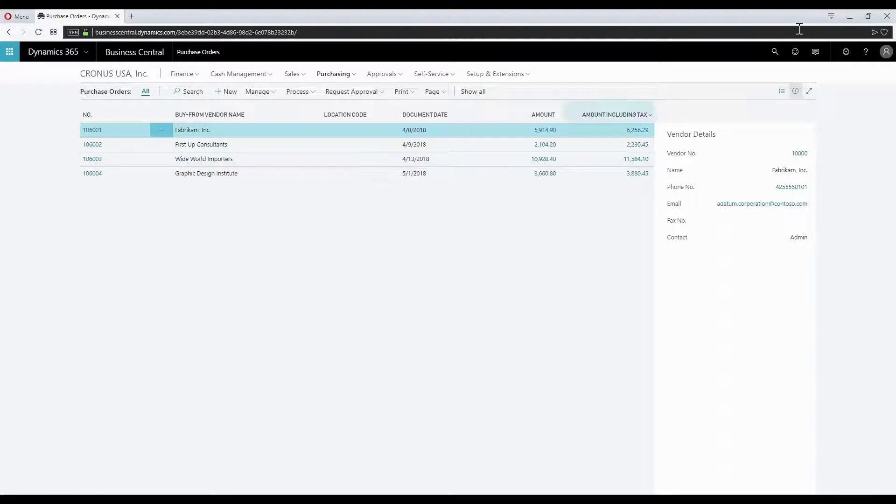
Personalize the purchase orders list by adding the Posting Date field right after the Buy-from Vendor Name column, and finish personalizing.
click(843, 58)
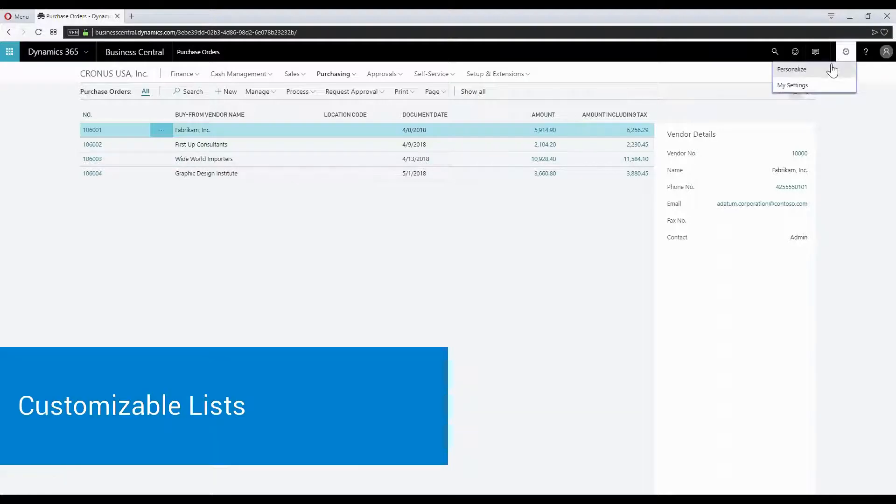
click(832, 68)
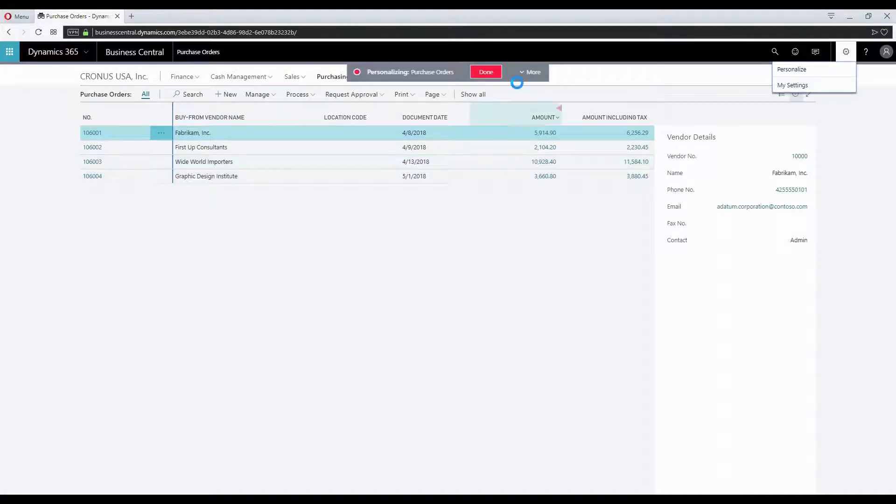
click(531, 72)
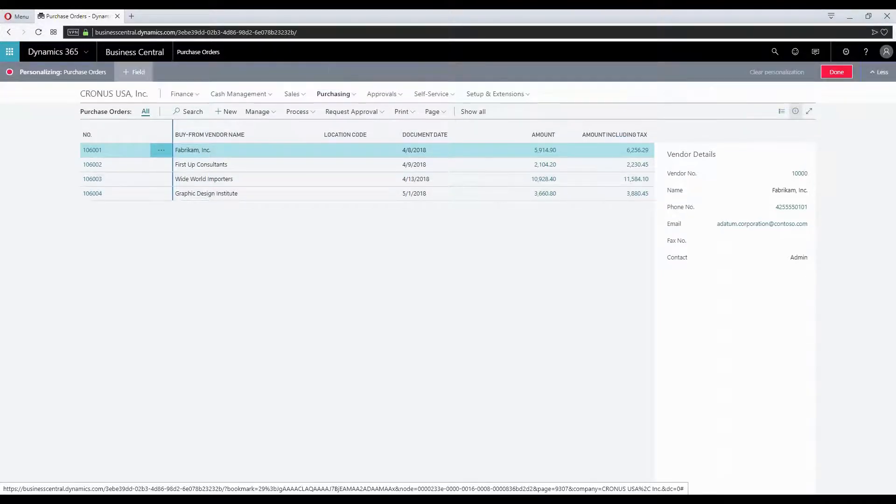
click(144, 75)
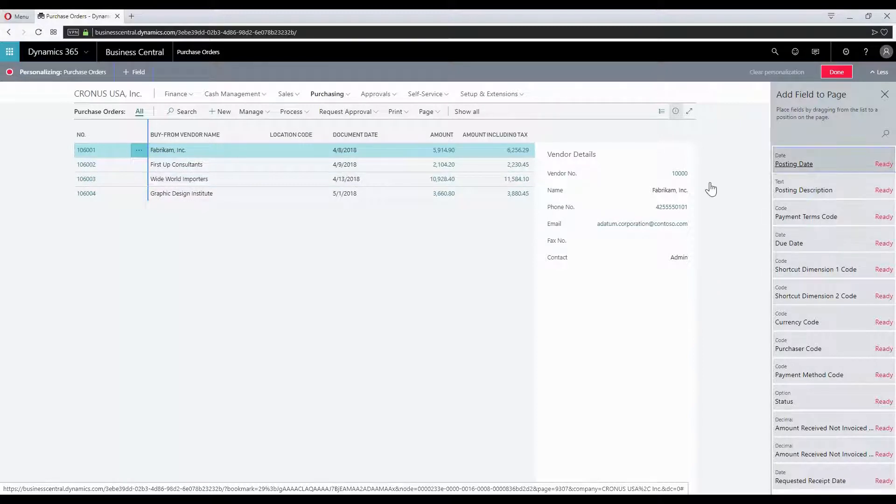
drag(712, 189, 255, 136)
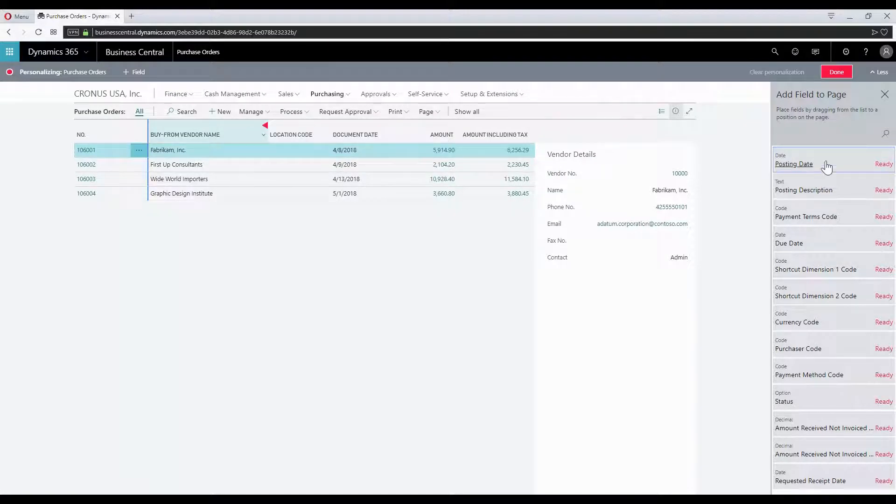
drag(843, 173, 260, 136)
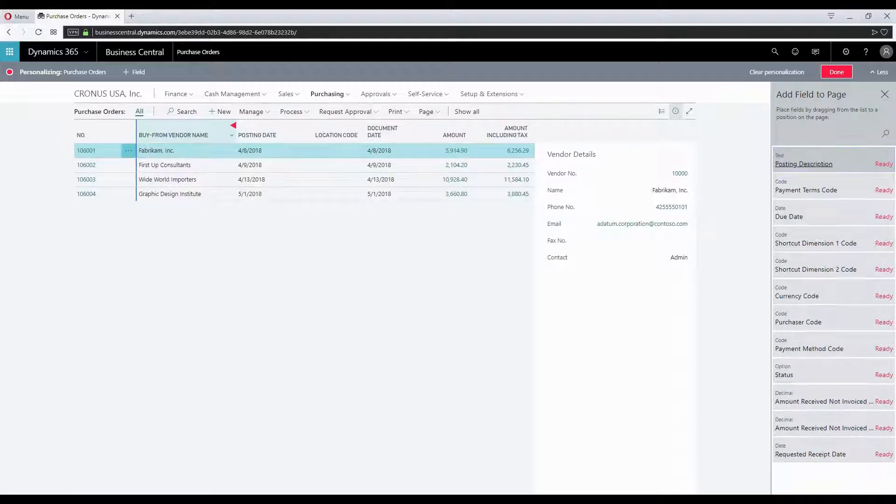
click(362, 124)
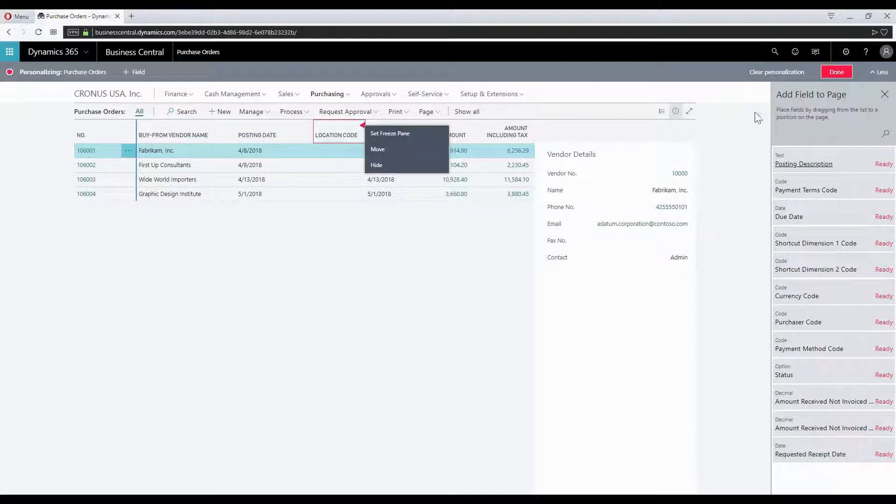
click(837, 72)
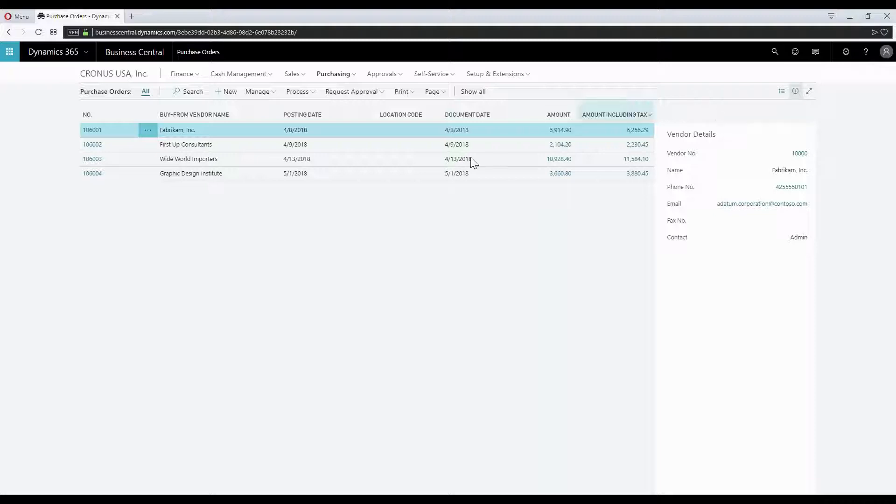
Open the Graphic Design Institute purchase order and review its complete general details, including the vendor invoice and vendor order number fields.
click(100, 179)
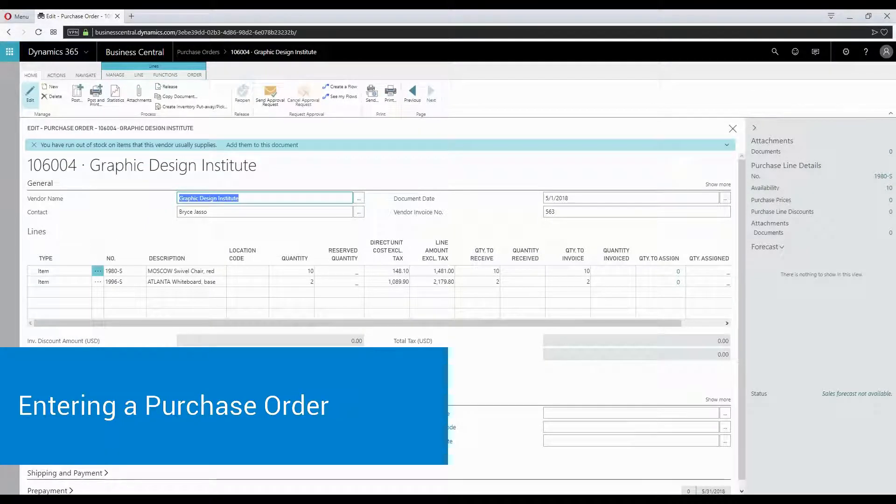
click(218, 213)
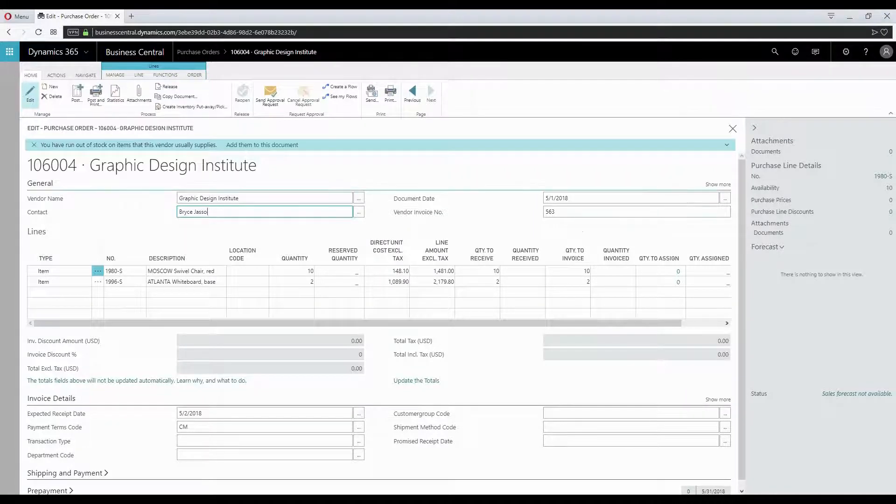
click(718, 184)
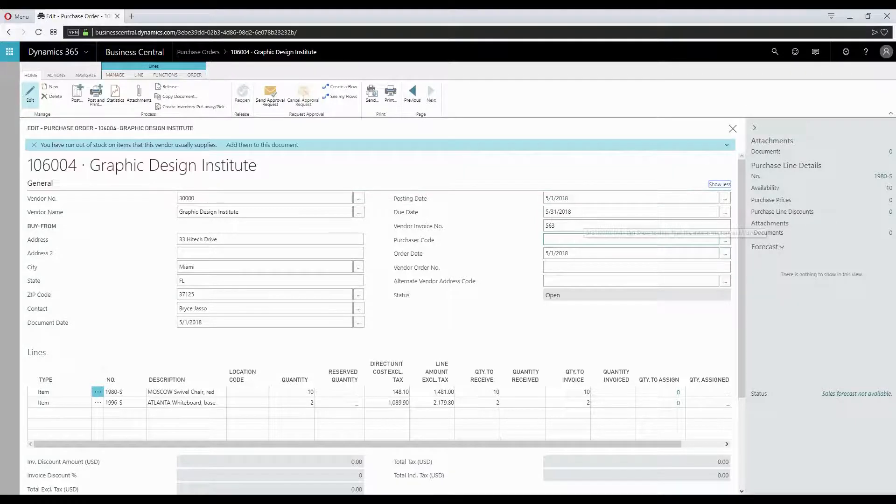
click(577, 224)
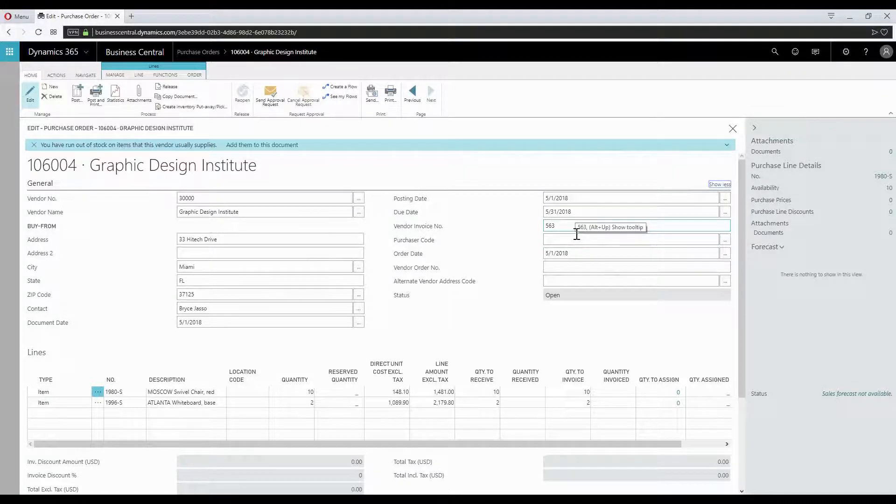
click(588, 270)
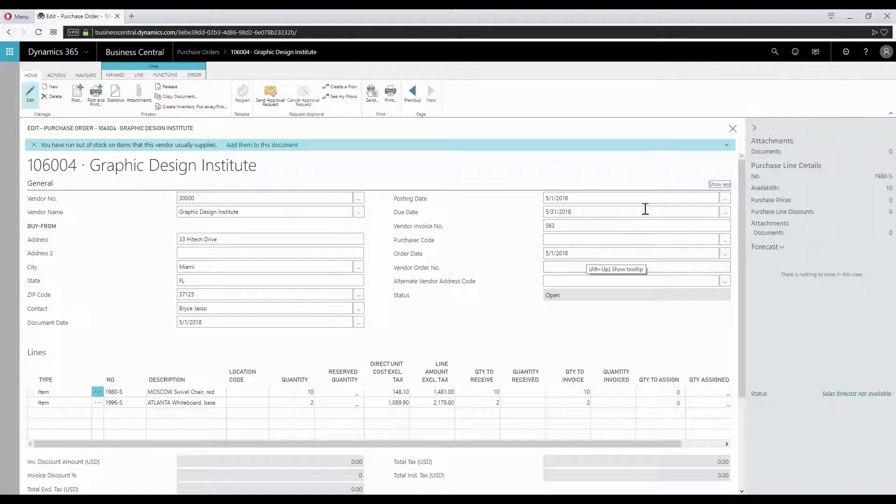
click(718, 184)
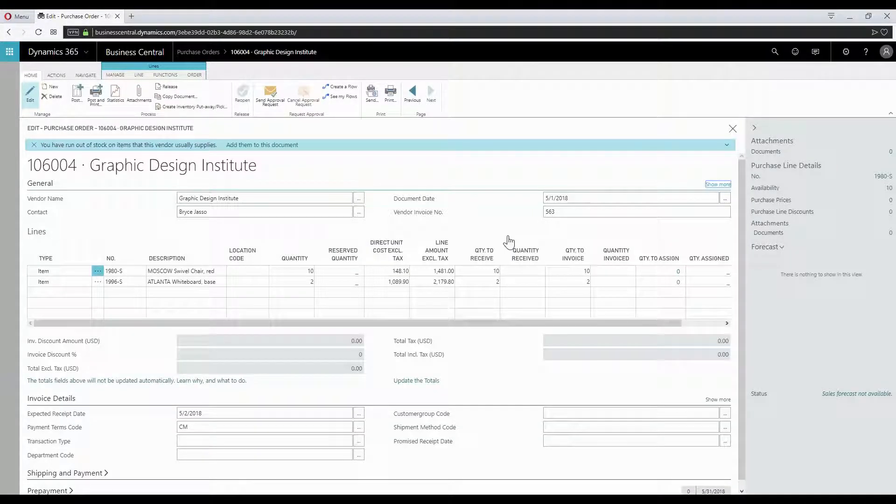
Collapse the invoice details and review the line types available for the MOSCOW Swivel Chair line.
click(68, 400)
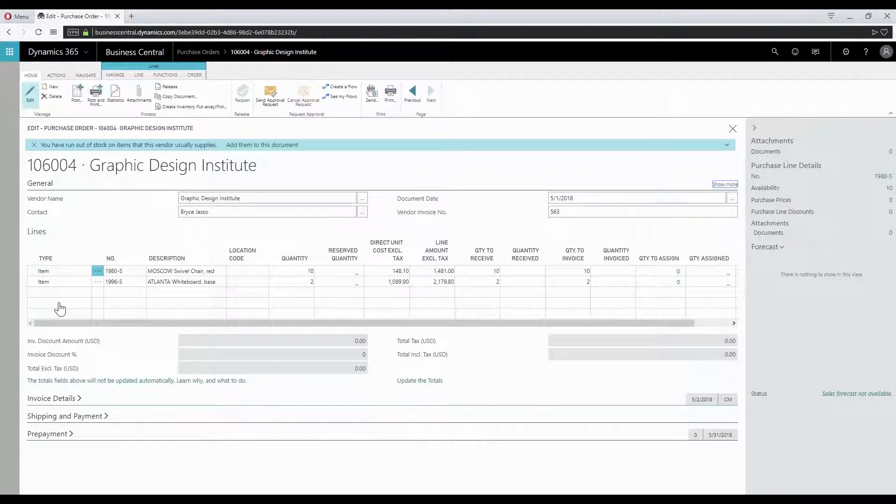
click(78, 271)
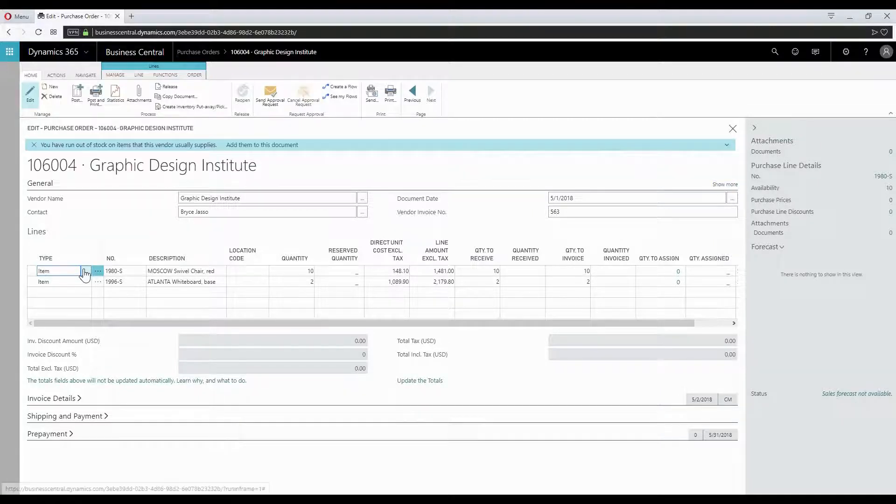
click(85, 273)
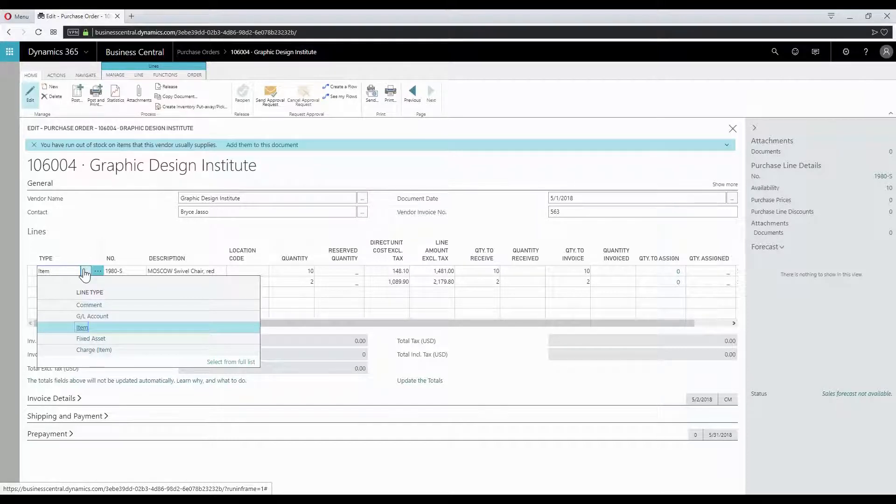
click(243, 272)
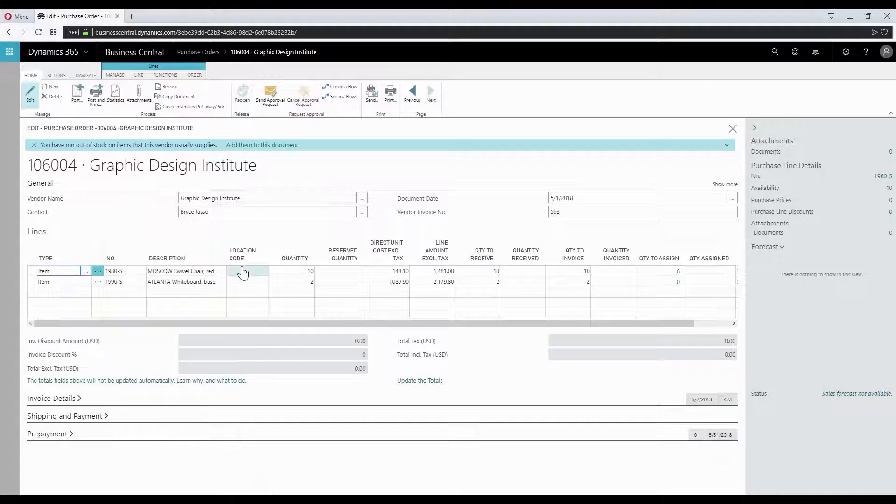
key(alt+Down)
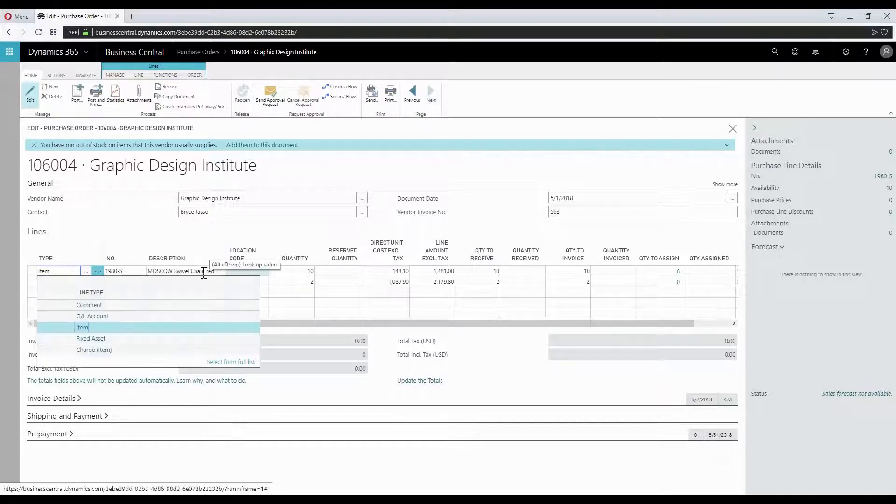
Review the warehouse location codes available for the MOSCOW Swivel Chair line without choosing one.
click(237, 270)
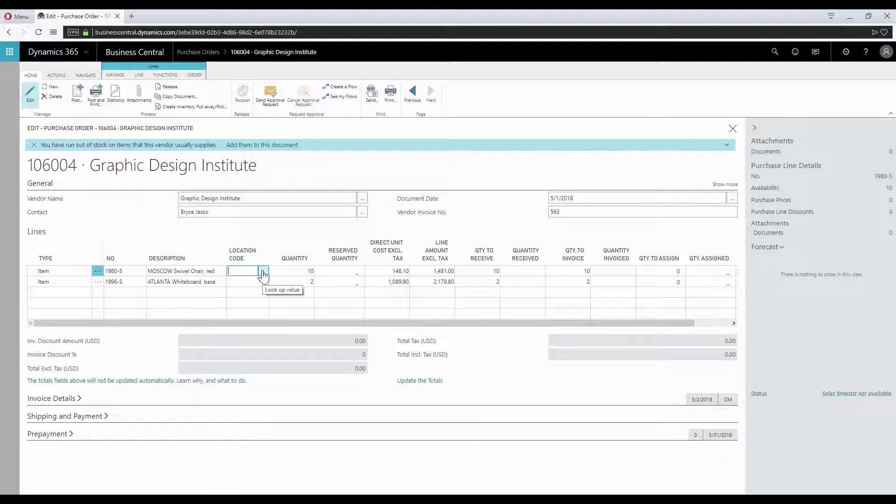
click(264, 275)
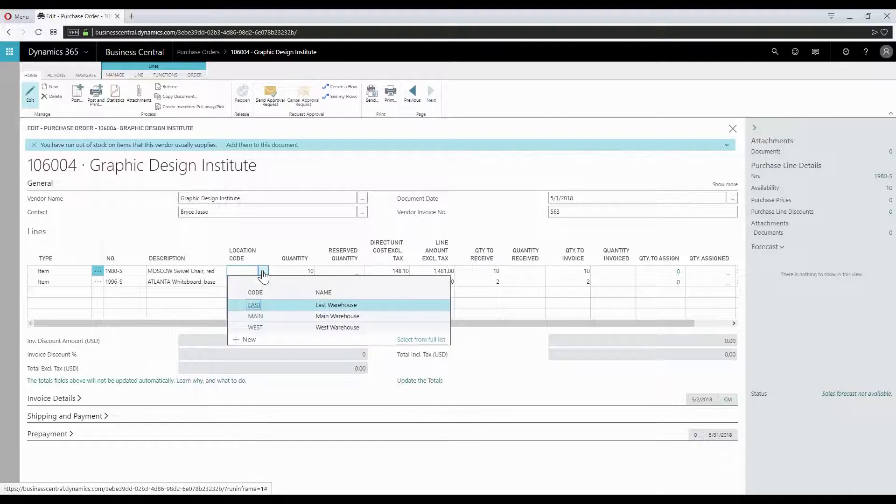
click(264, 275)
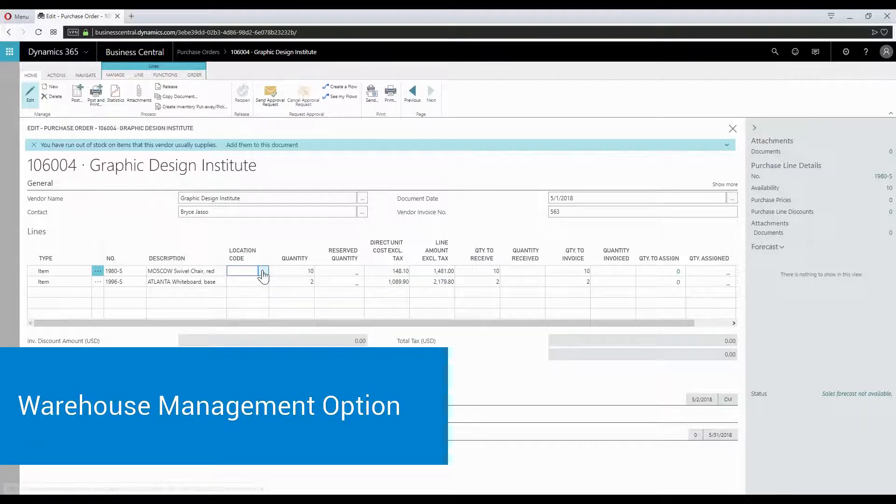
click(263, 275)
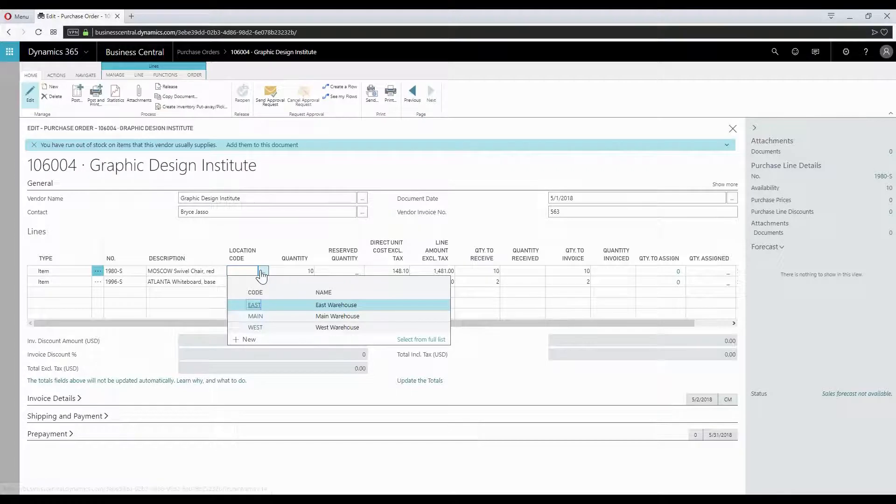
Enter a quantity of 10 on the MOSCOW Swivel Chair line and select its quantity to receive.
click(281, 274)
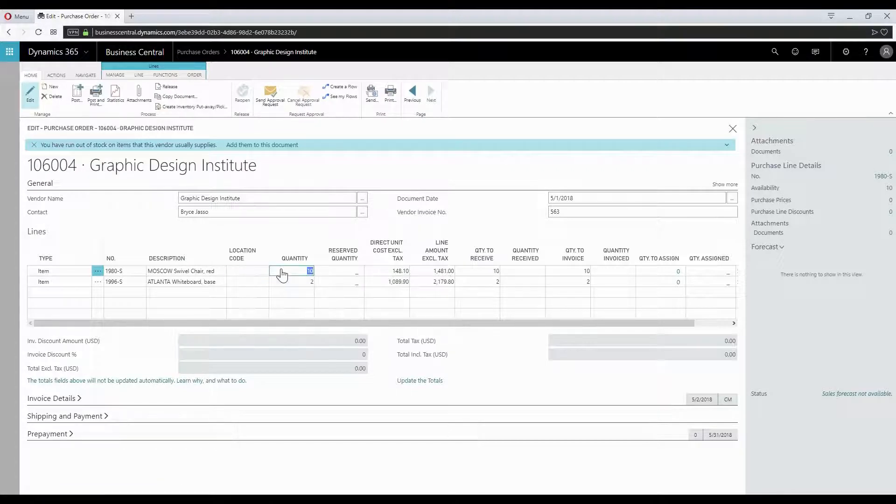
text(10)
click(481, 270)
double_click(480, 269)
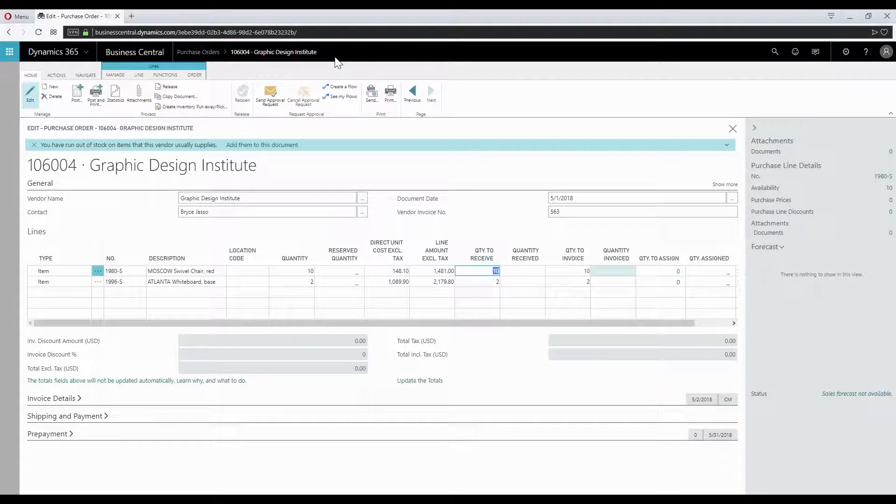
Review the posting options for the purchase order and leave without posting it.
click(79, 100)
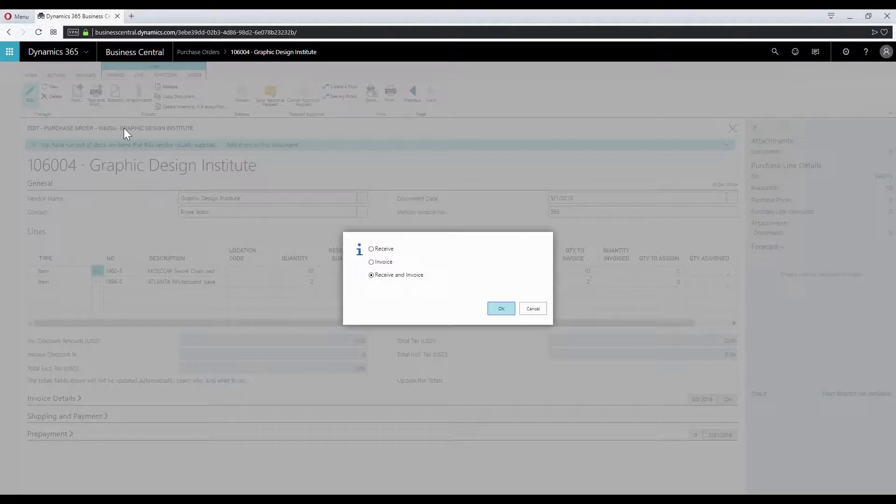
click(533, 309)
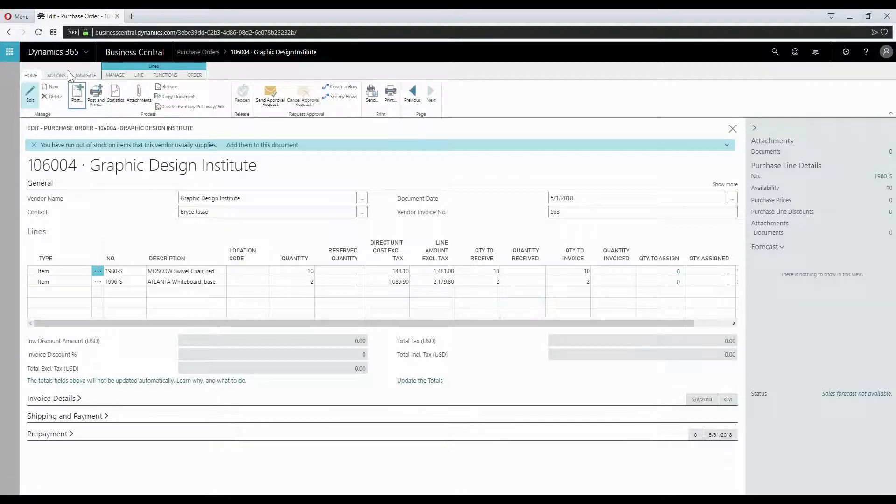
Examine the purchase order's additional actions, its remaining line columns and the commands for related records and documents.
click(56, 75)
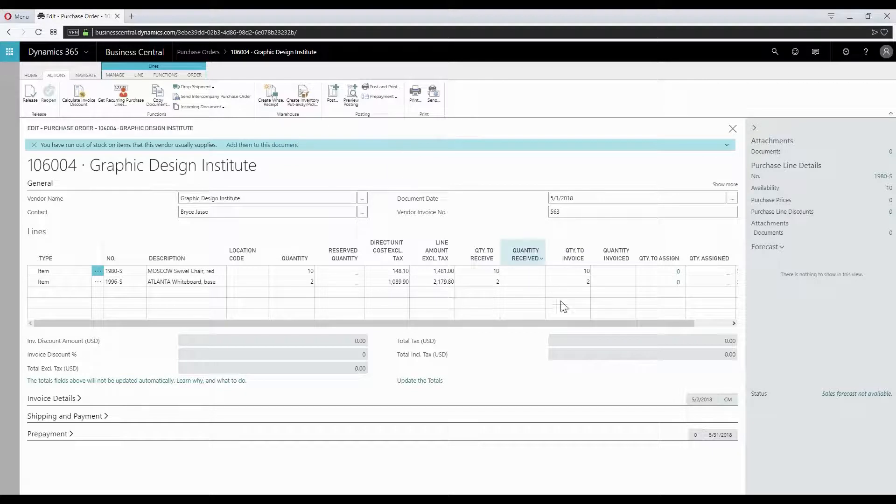
drag(600, 321, 630, 323)
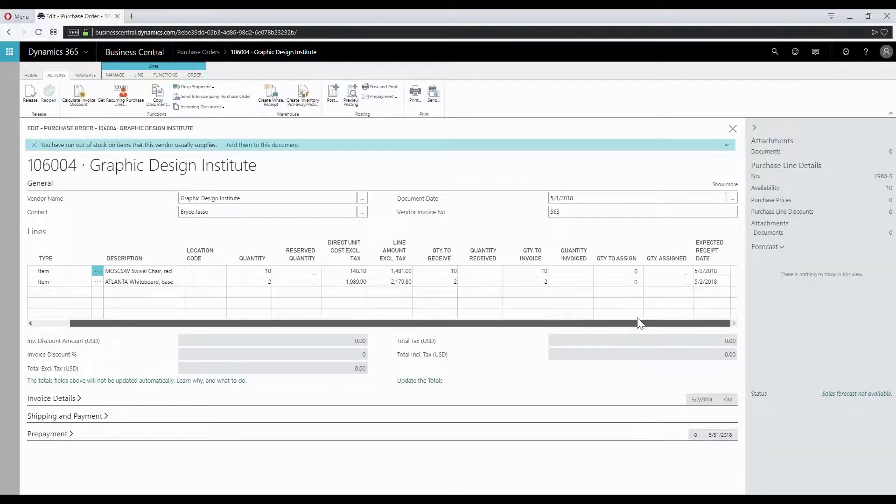
drag(618, 322, 414, 322)
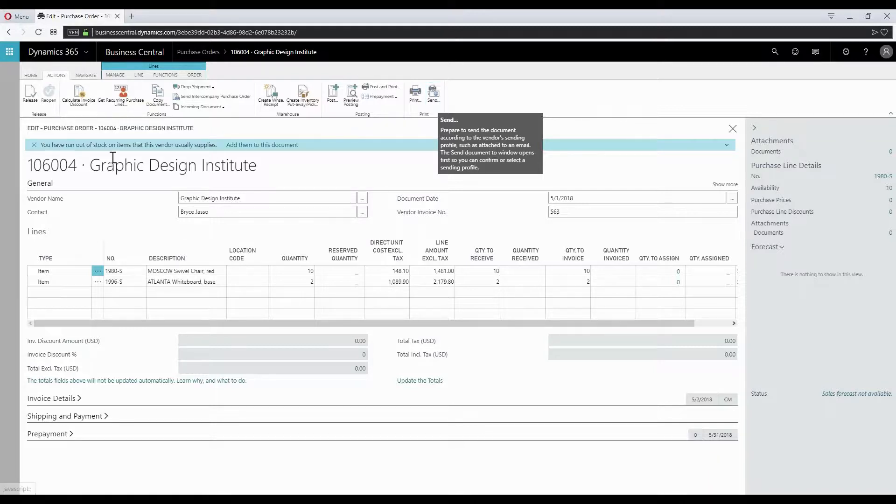
click(85, 75)
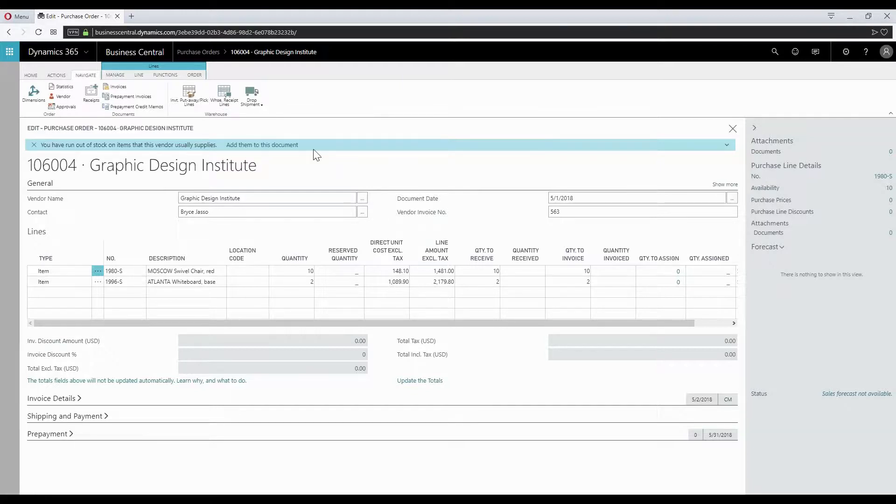
Close the purchase order and open the Graphic Design Institute purchase invoice from the purchase invoices list.
click(733, 129)
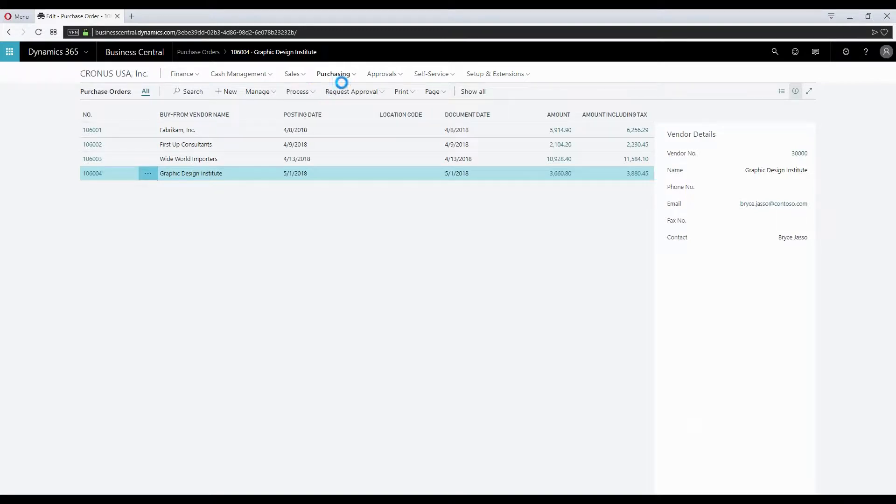
click(335, 75)
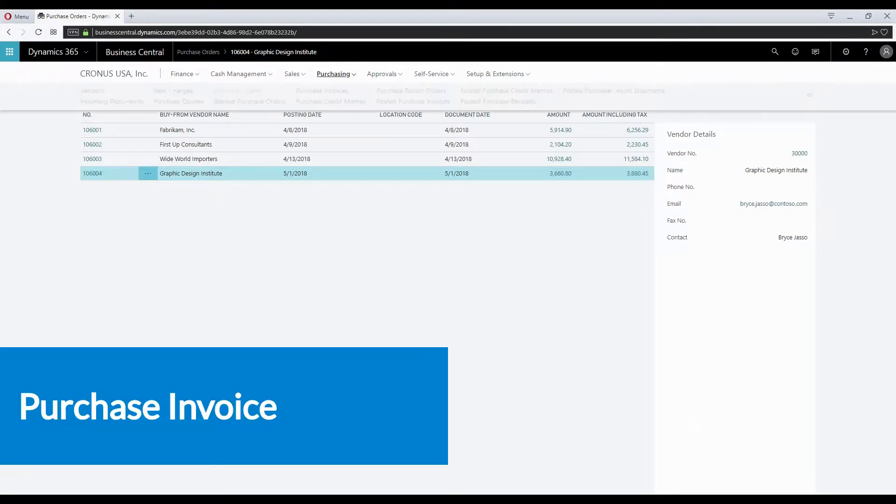
click(325, 92)
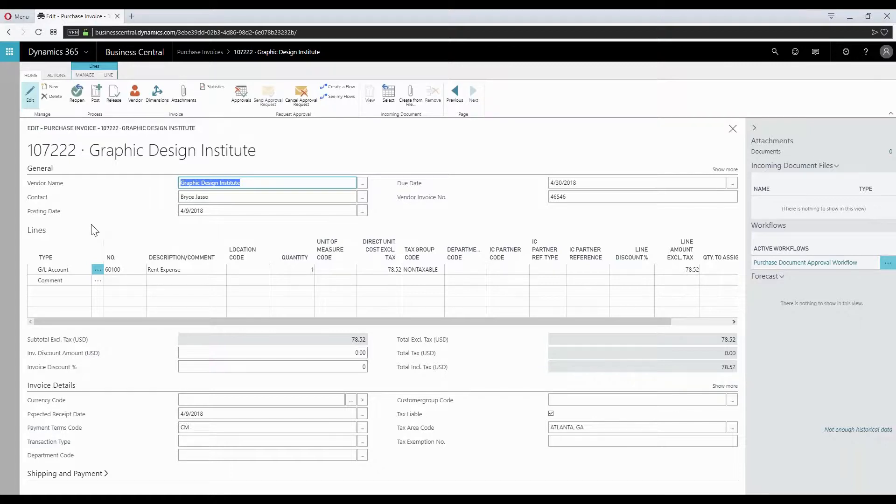
Review the line types available for the invoice's Rent Expense line without changing the type.
click(85, 272)
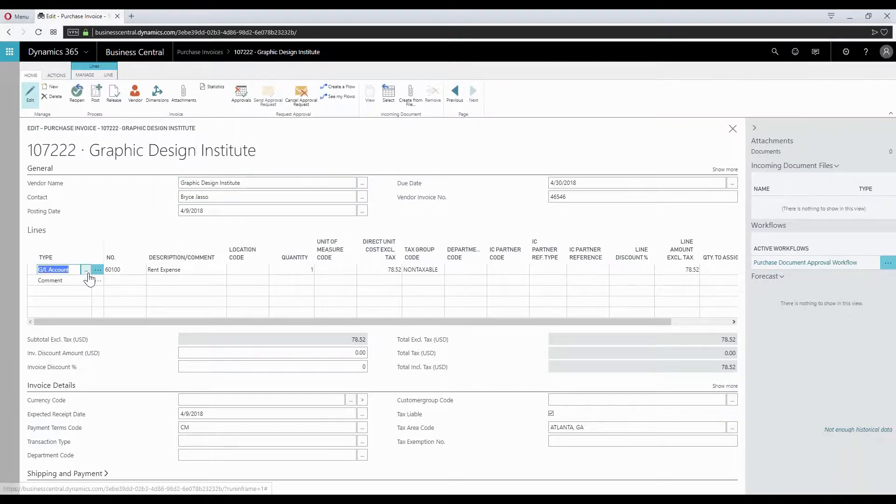
click(87, 272)
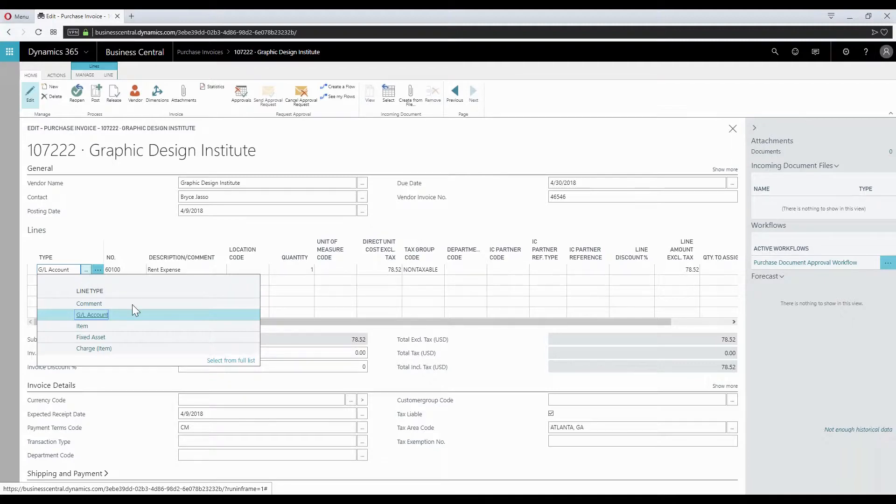
click(280, 405)
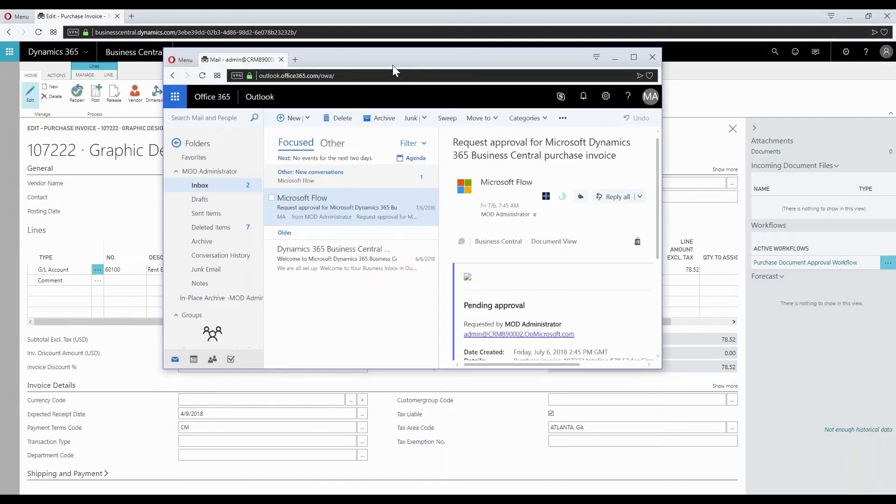
Read the purchase invoice approval request in an enlarged Outlook window and return to the invoice in Business Central.
drag(662, 375, 758, 455)
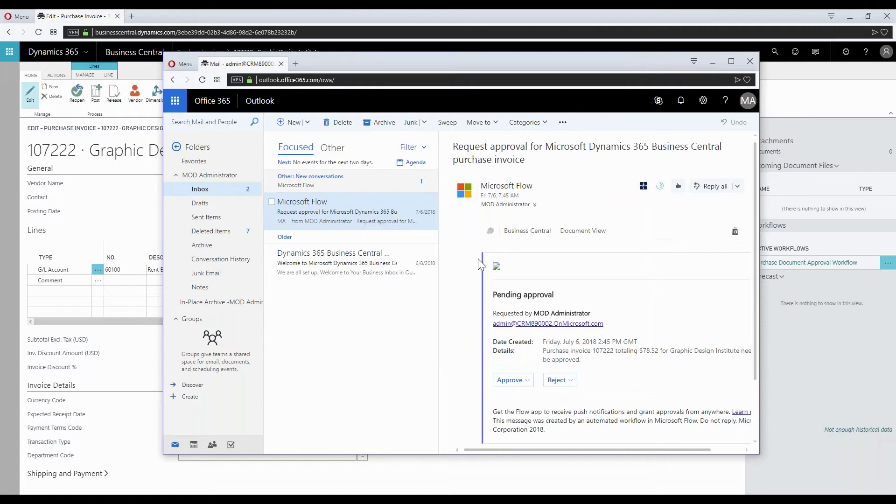
drag(447, 67, 422, 74)
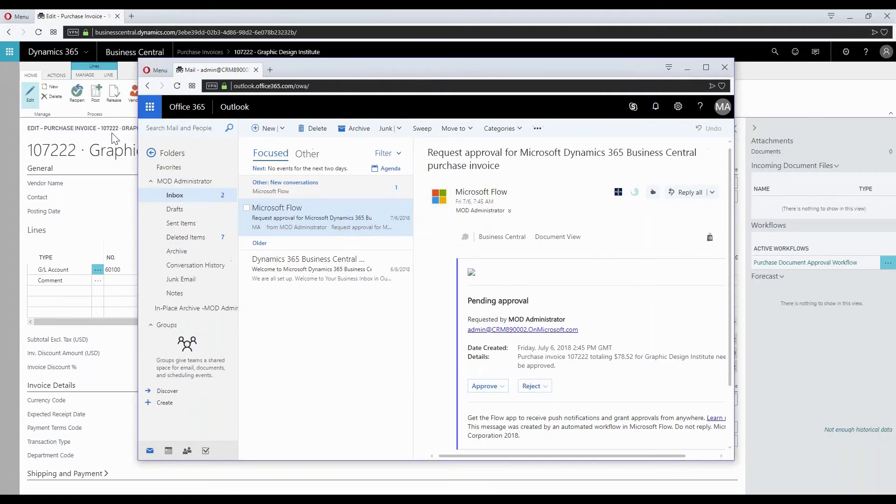
click(114, 139)
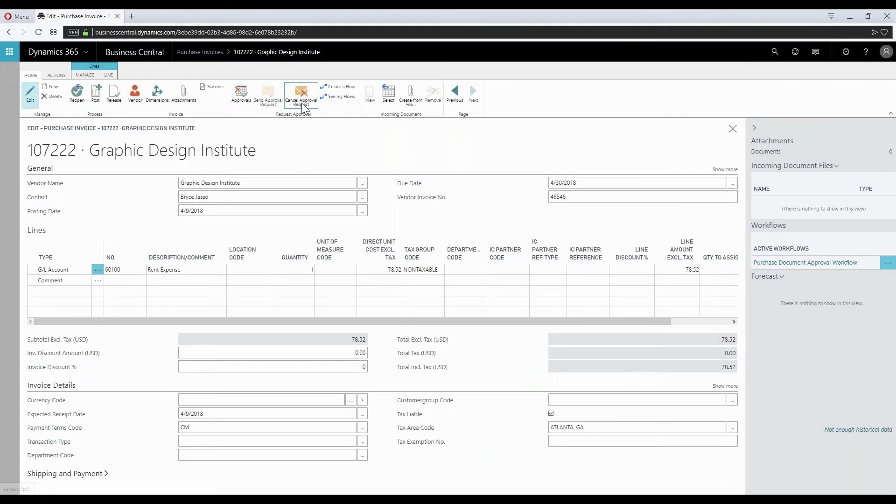